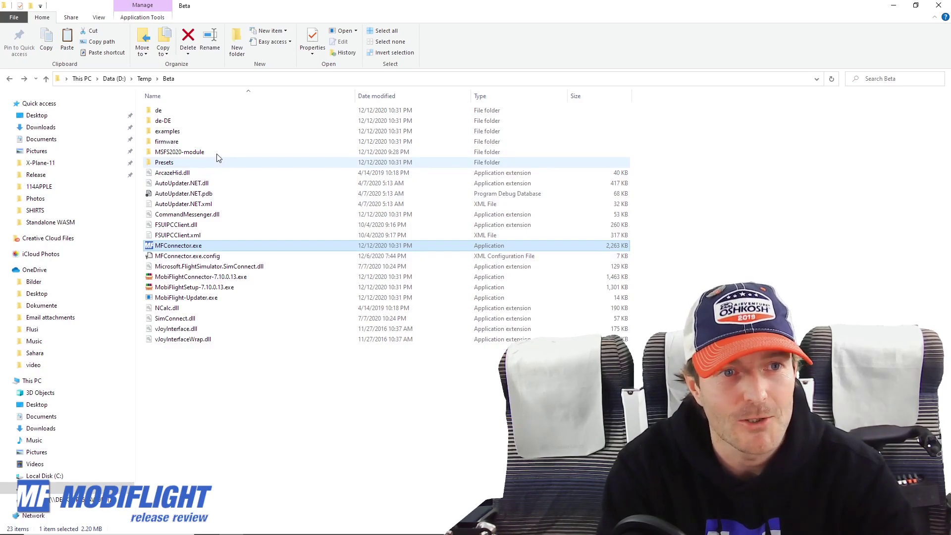
Navigate from MSFS2020-module to C:\FlightSim\msfs2020\Community, which holds mobiflight-event-module
double_click(217, 152)
left_click(221, 118)
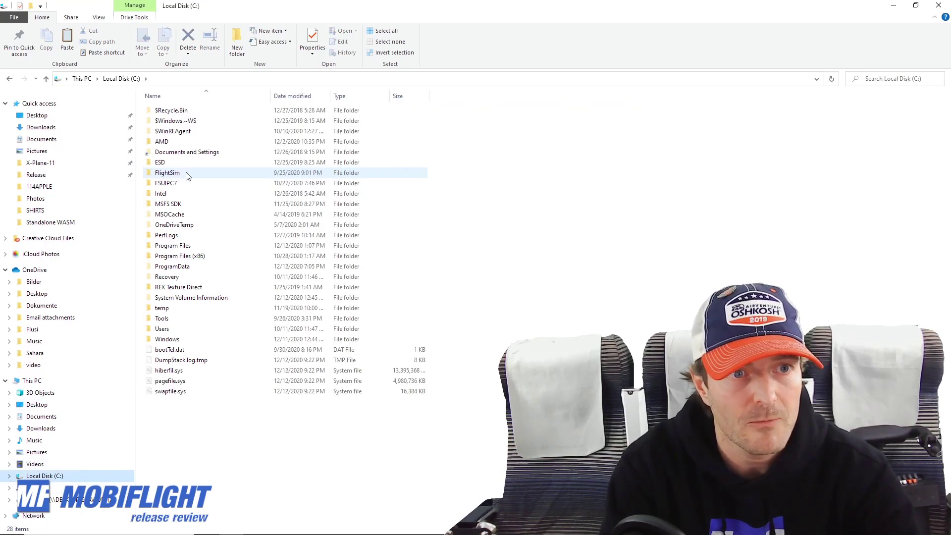
left_click(188, 175)
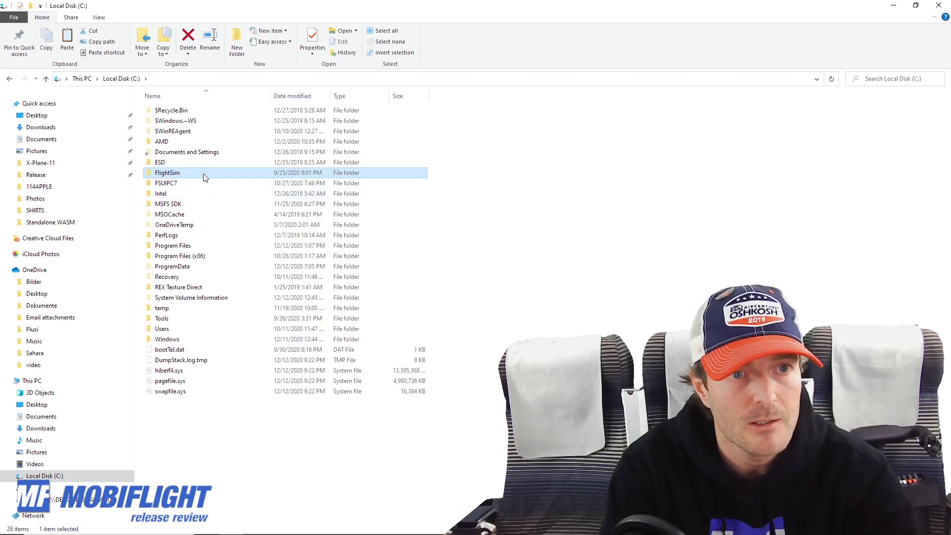
double_click(203, 174)
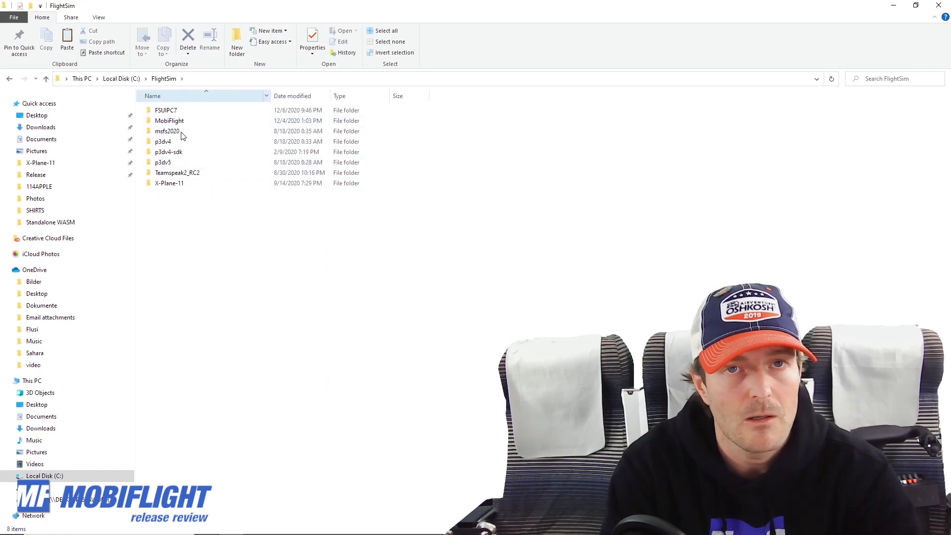
double_click(182, 136)
left_click(188, 114)
double_click(193, 114)
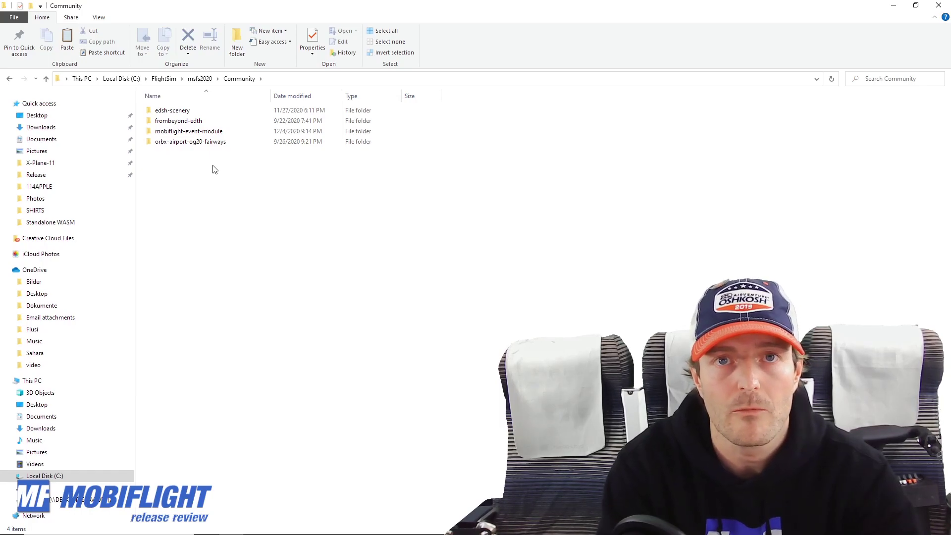
Leave File Explorer and return to the MSFS cockpit showing the GNS 430 and transponder
left_click(176, 112)
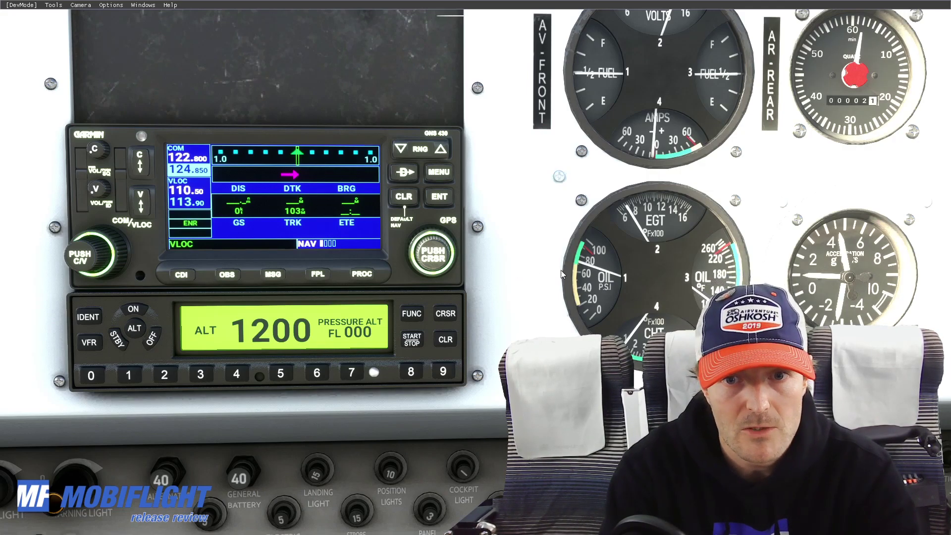
In MobiFlight's Inputs tab, add a new config row described 'GNS430 - Left Big Knob'
key("alt+Tab")
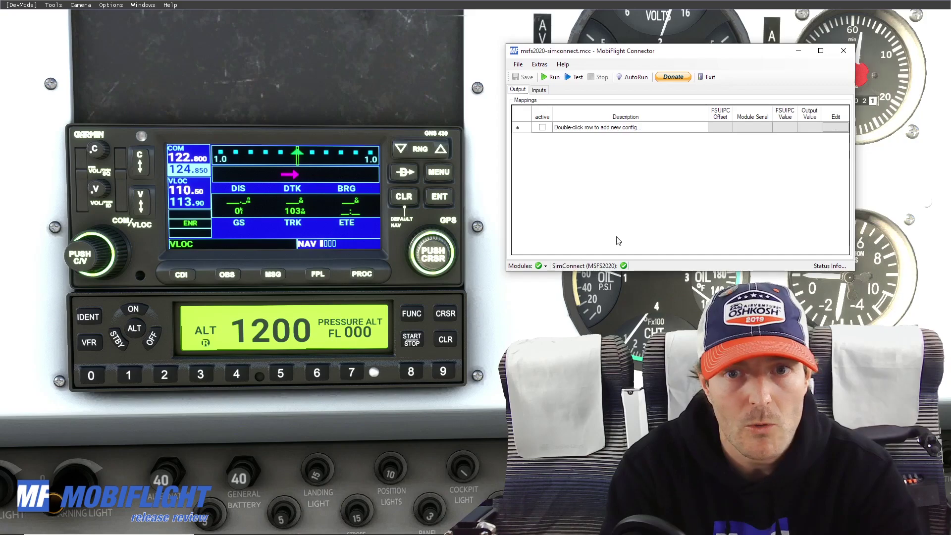
left_click(539, 90)
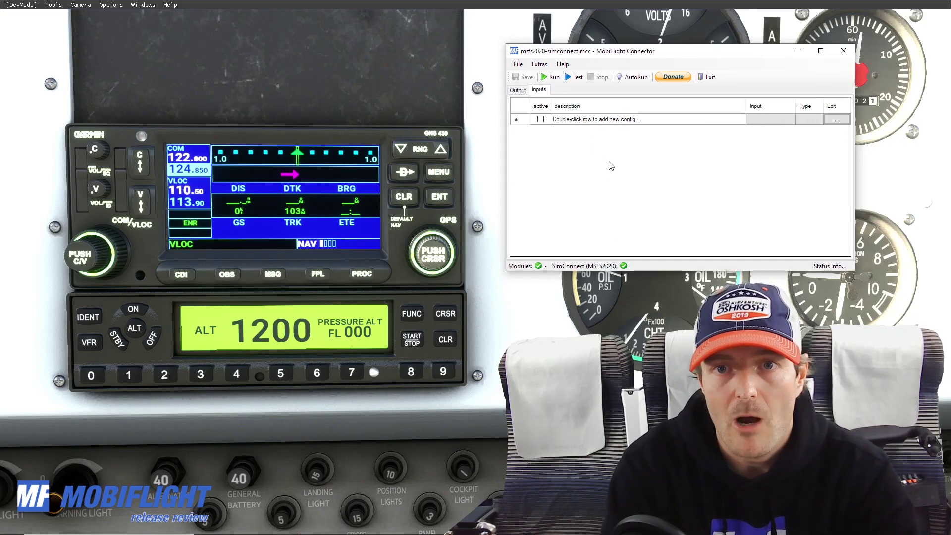
left_click(598, 122)
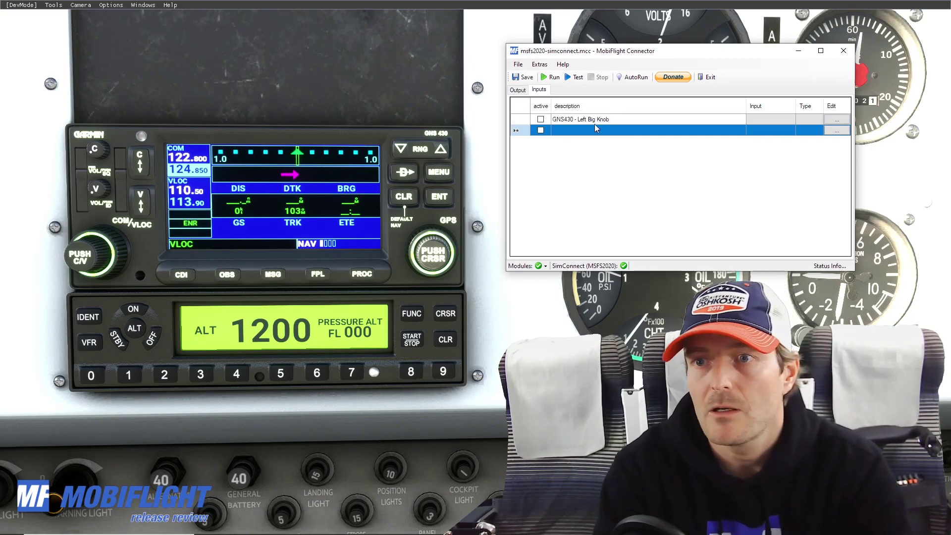
key("Return")
Set the input to the GNS430 module's GPS-Coarse encoder
left_click(630, 61)
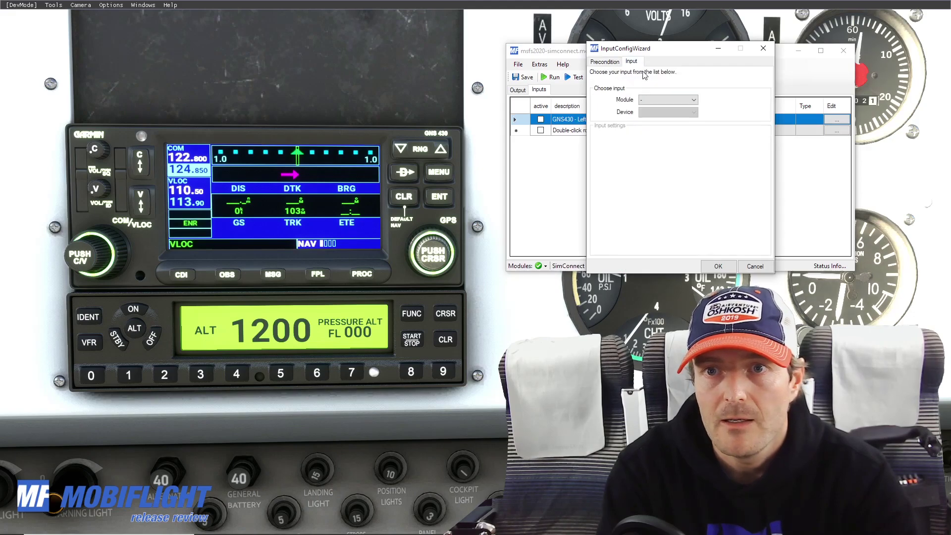
left_click(660, 99)
left_click(677, 121)
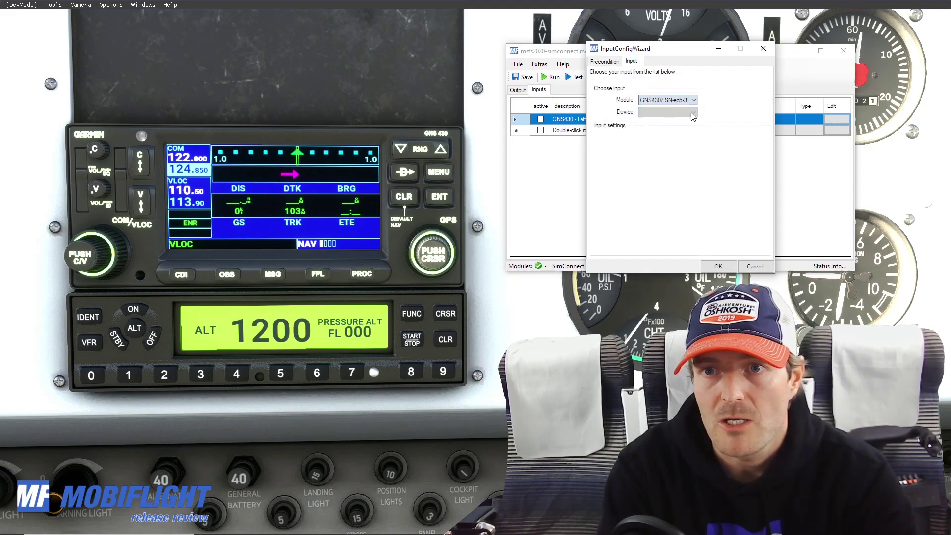
left_click(693, 112)
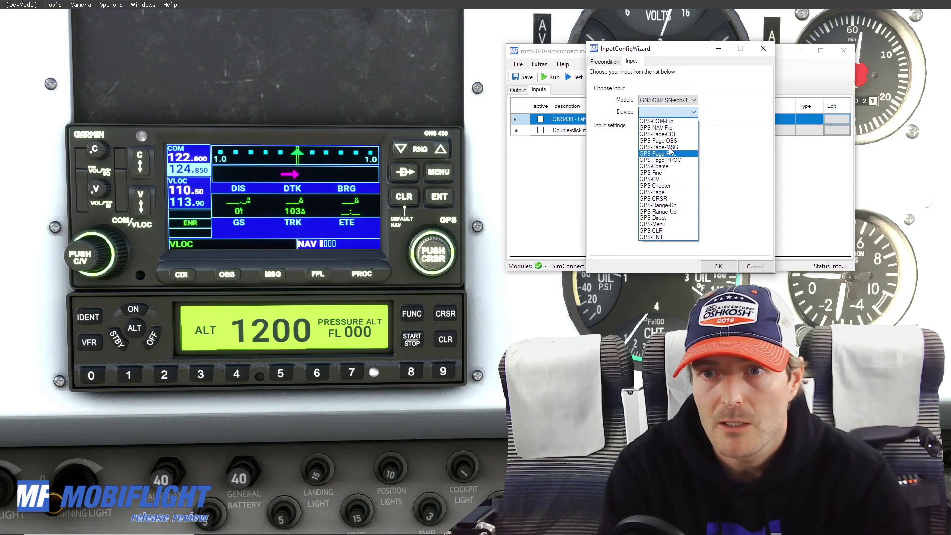
left_click(664, 167)
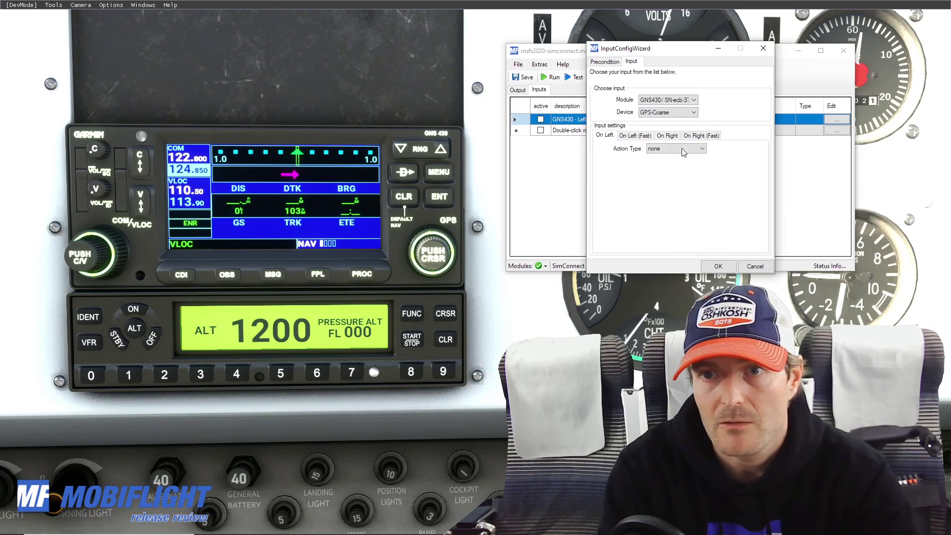
Map left turns to MSFS2020 Events, GNS 430 device, AS430_LeftLargeKnob_Left
left_click(683, 150)
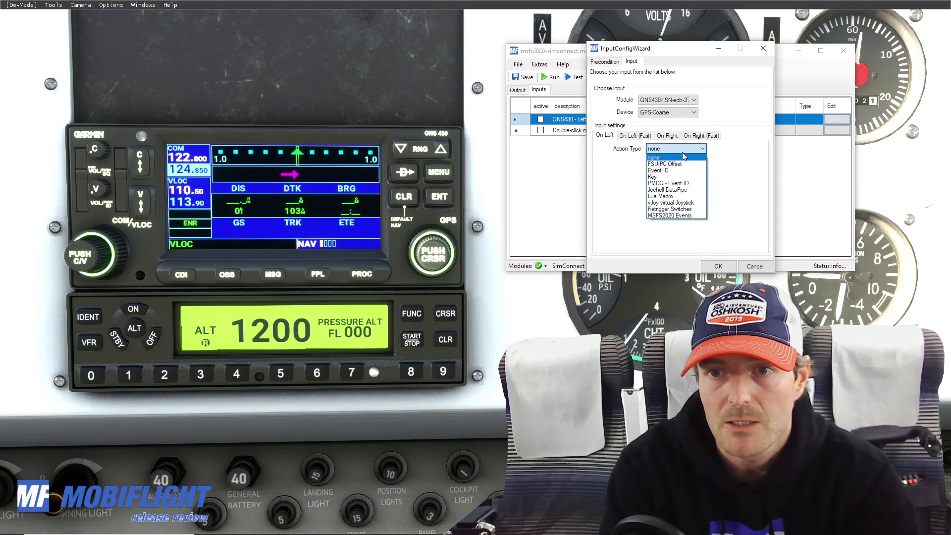
left_click(673, 215)
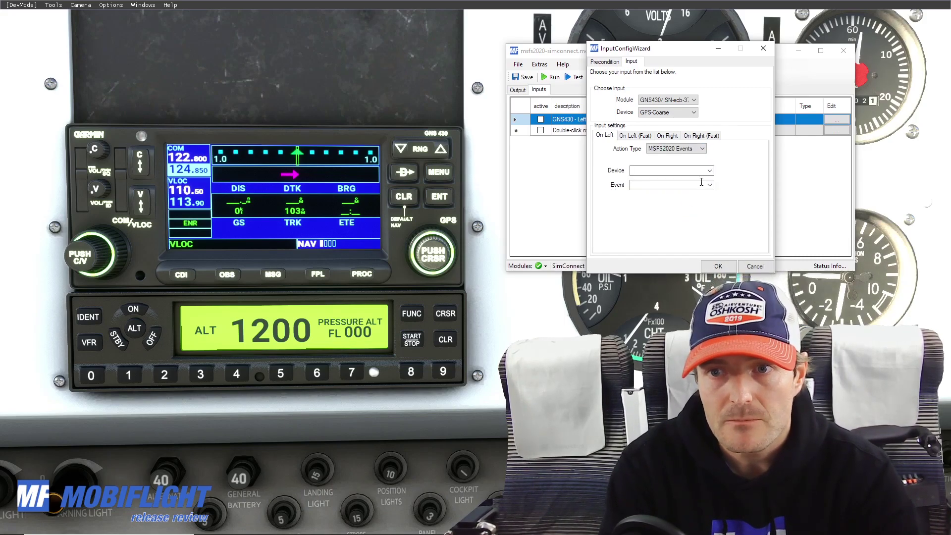
left_click(698, 170)
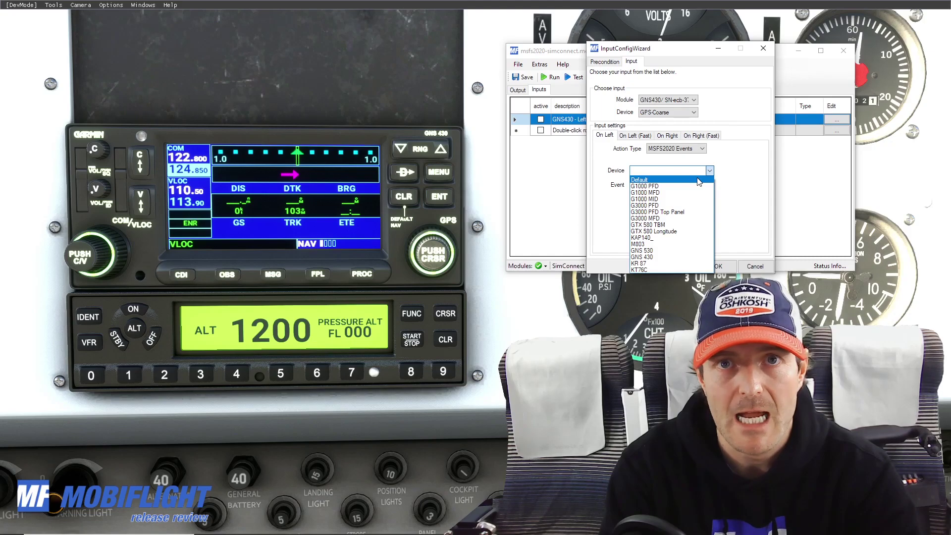
left_click(673, 258)
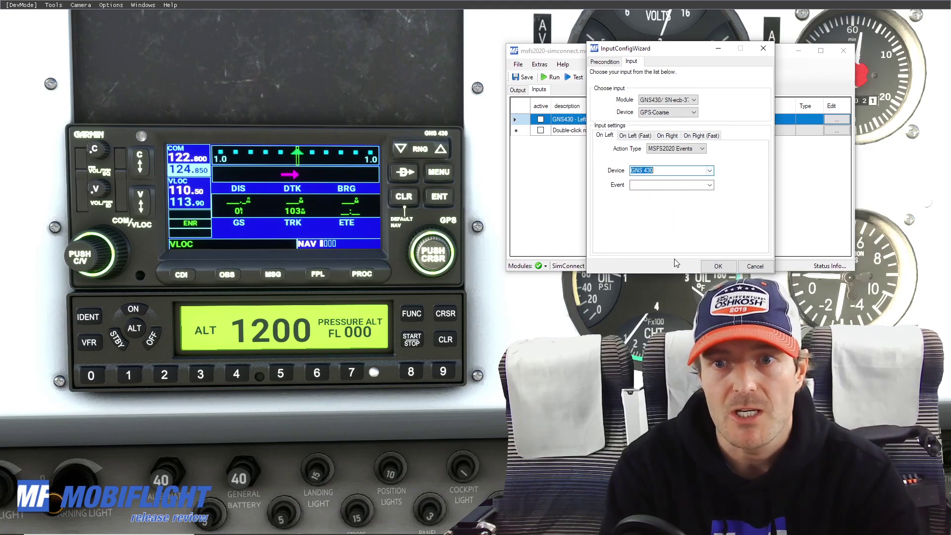
left_click(709, 186)
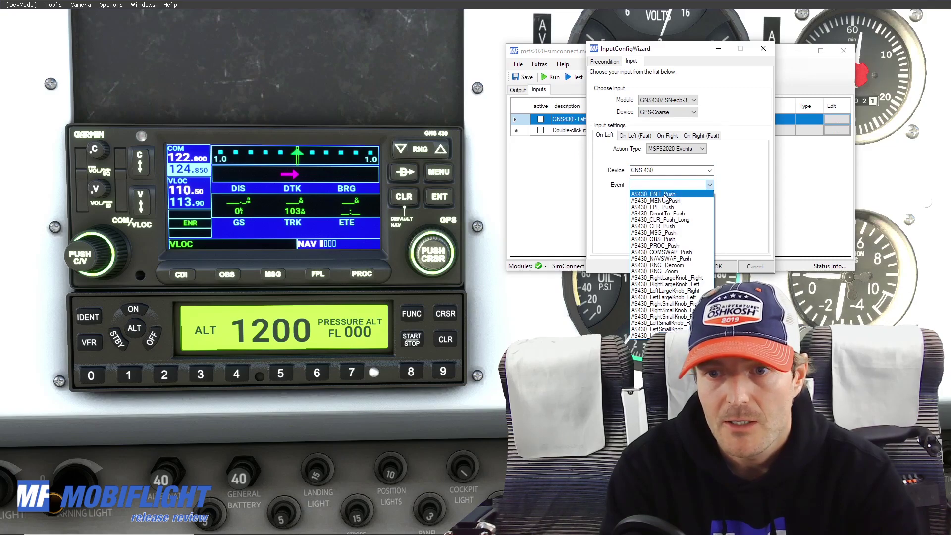
left_click(669, 298)
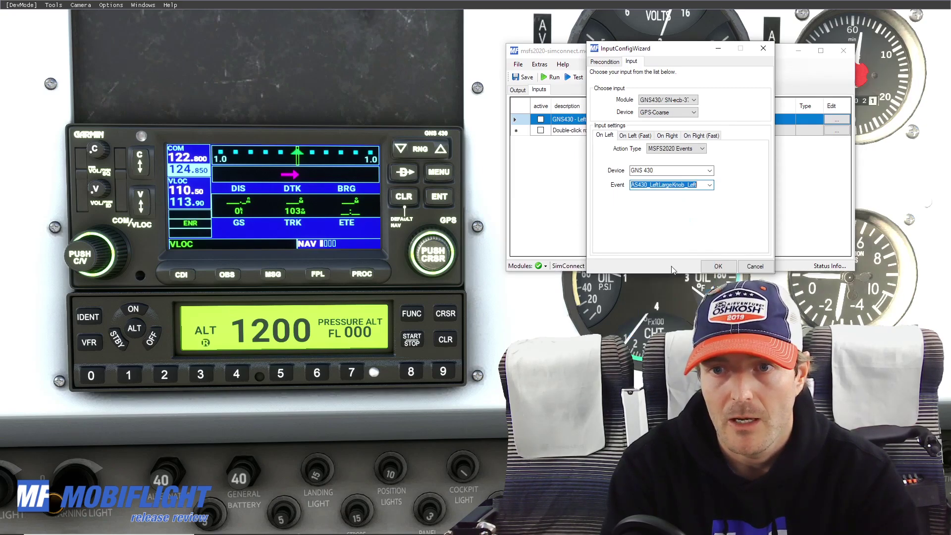
Map right turns to GNS 430's AS430_LeftLargeKnob_Right, confirm, and activate the input
left_click(666, 136)
left_click(684, 149)
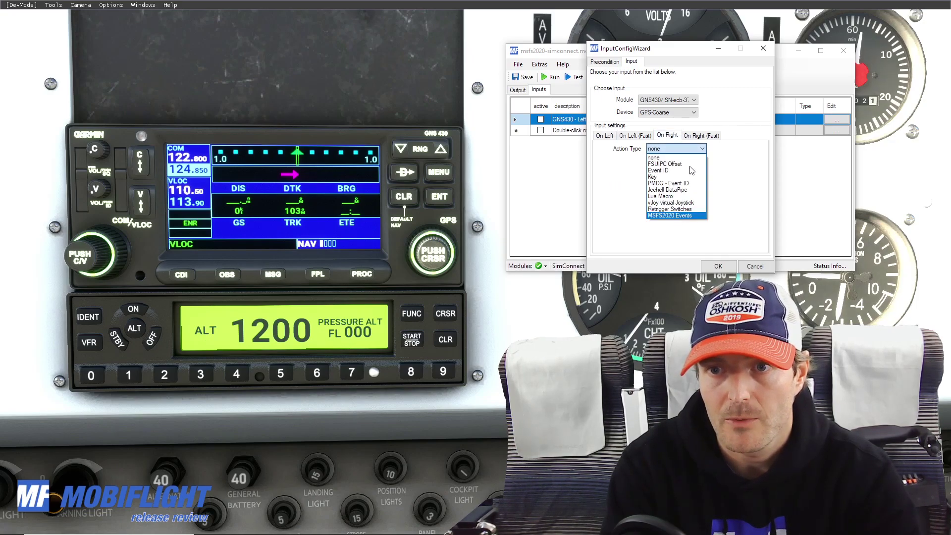
key("Return")
left_click(709, 171)
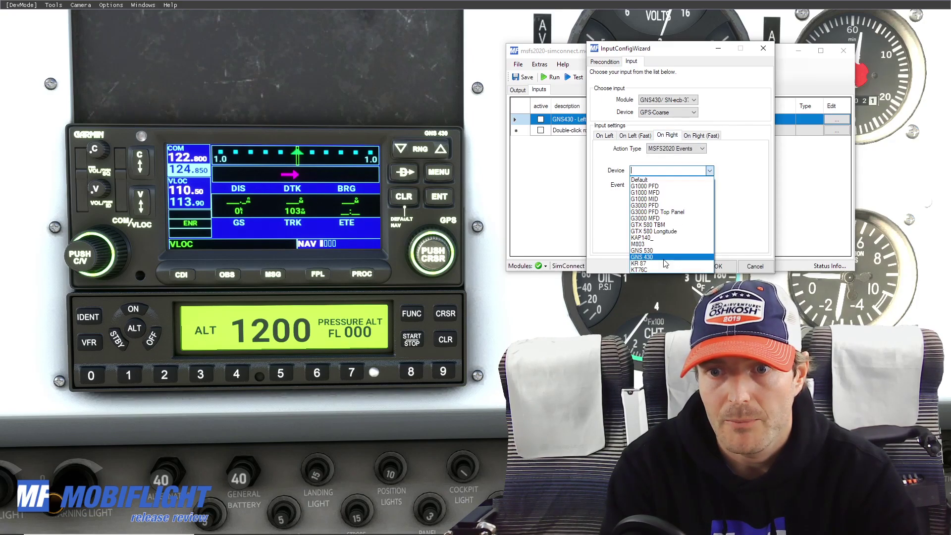
left_click(666, 257)
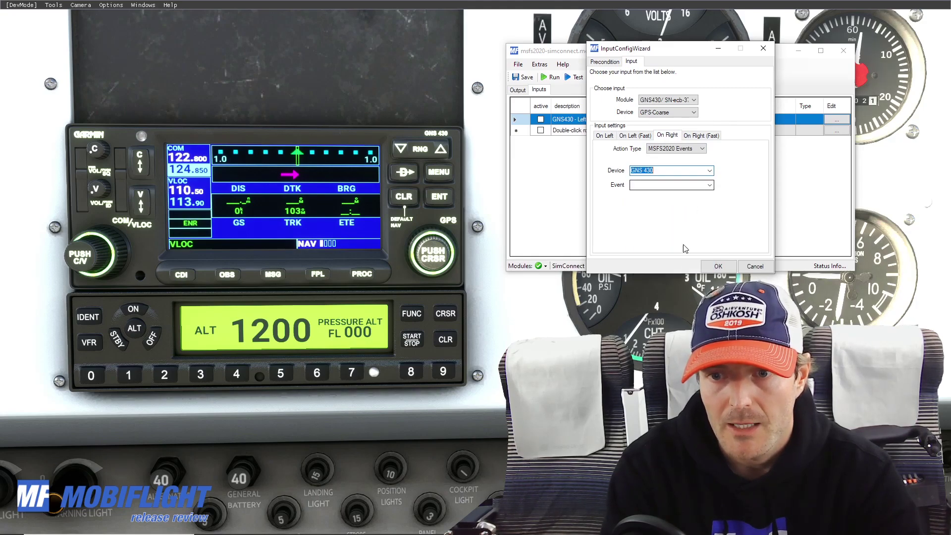
left_click(710, 186)
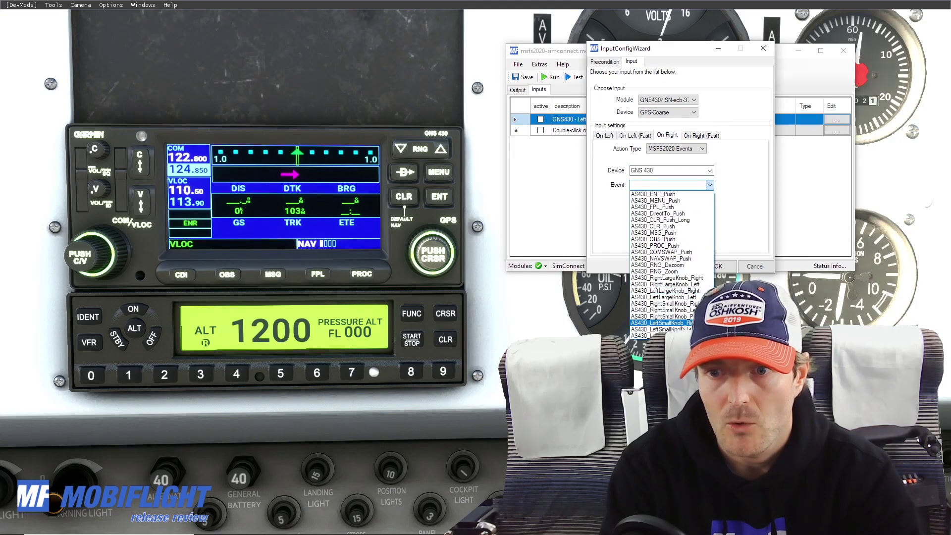
left_click(669, 296)
left_click(604, 135)
key("ctrl+Tab")
key("ctrl+Tab")
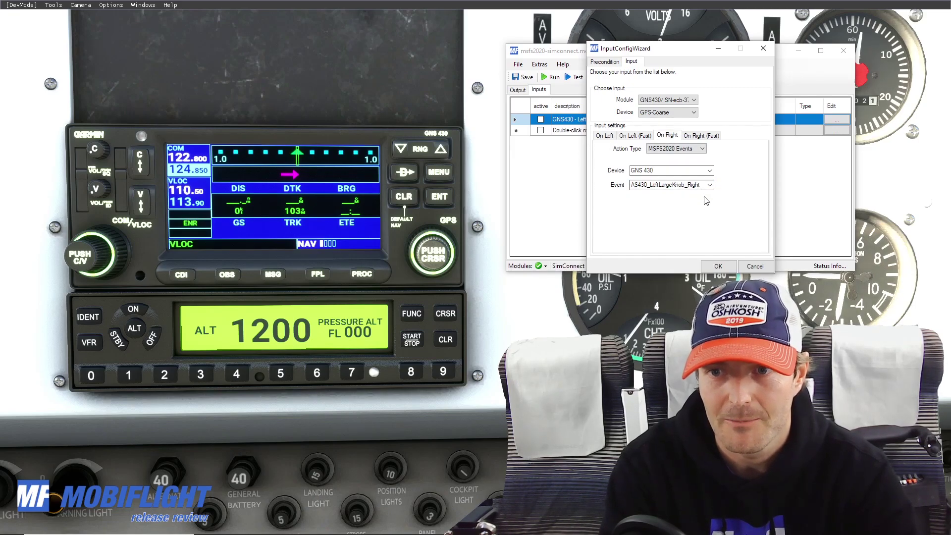
left_click(718, 267)
left_click(578, 132)
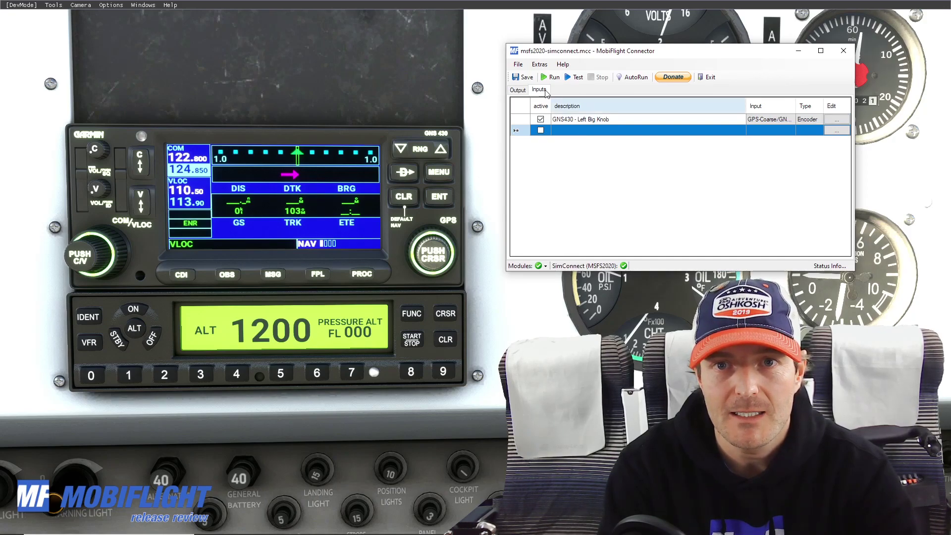
Save the configuration and start running it against the sim with F5
left_click(523, 78)
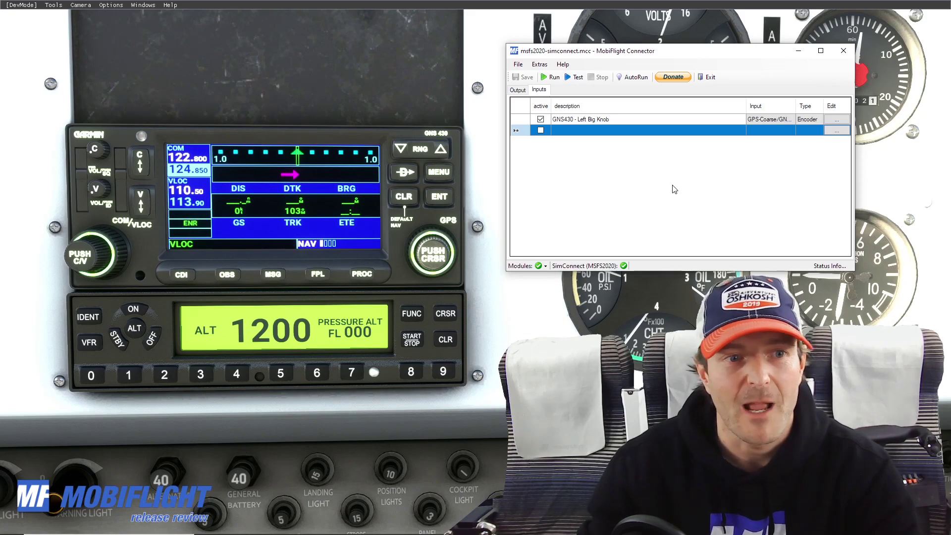
key("F5")
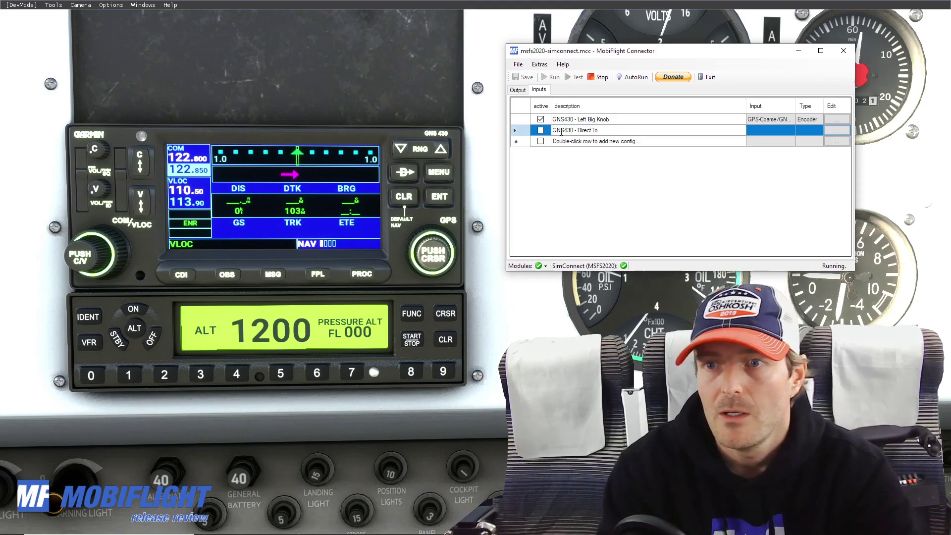
Set the DirectTo entry's input to the GNS430 module's GPS-Direct button
left_click(836, 130)
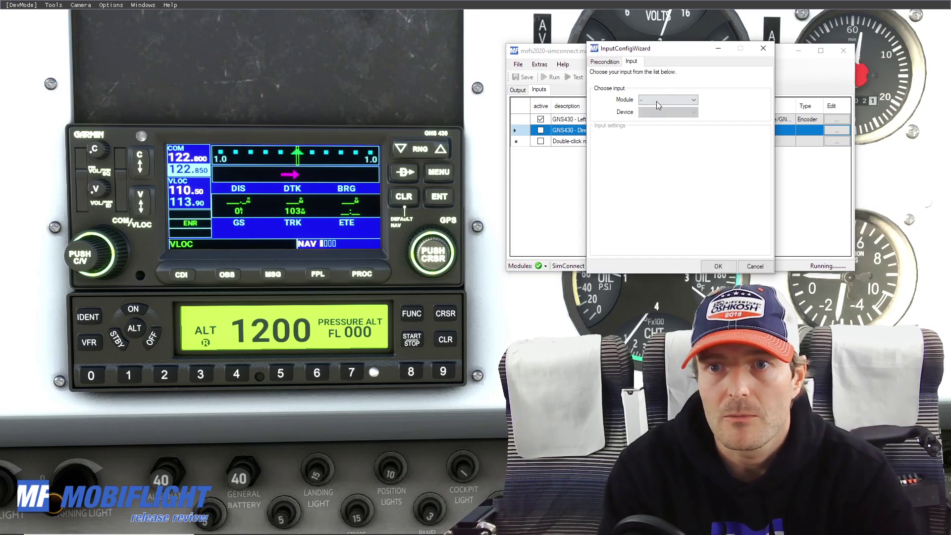
left_click(667, 100)
left_click(663, 107)
left_click(668, 112)
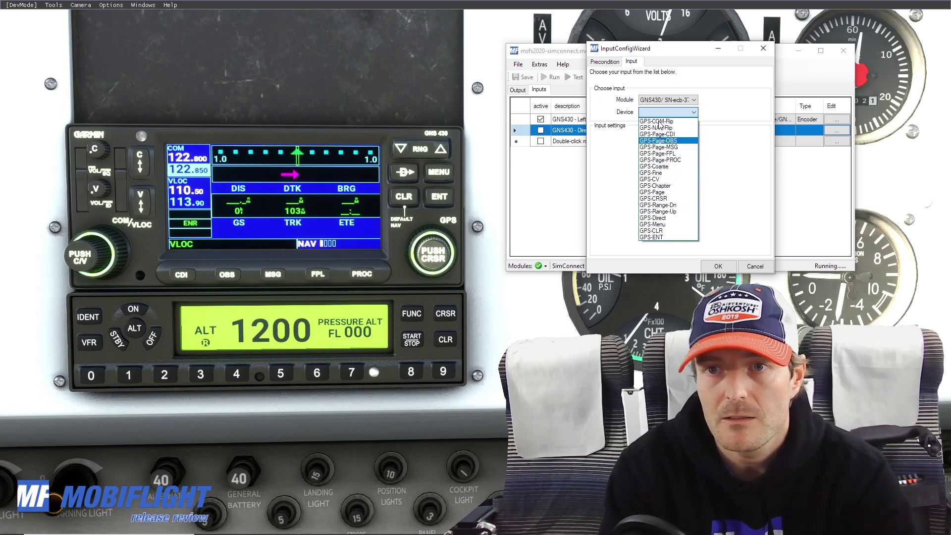
left_click(654, 217)
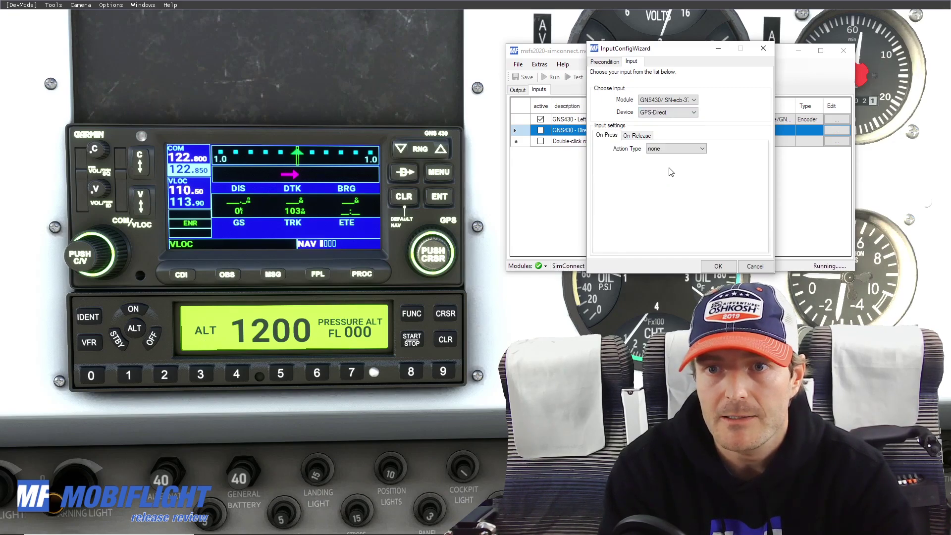
Make the press send MSFS2020 event AS430_DirectTo_Push on the GNS 430 device, and confirm
left_click(671, 149)
left_click(669, 218)
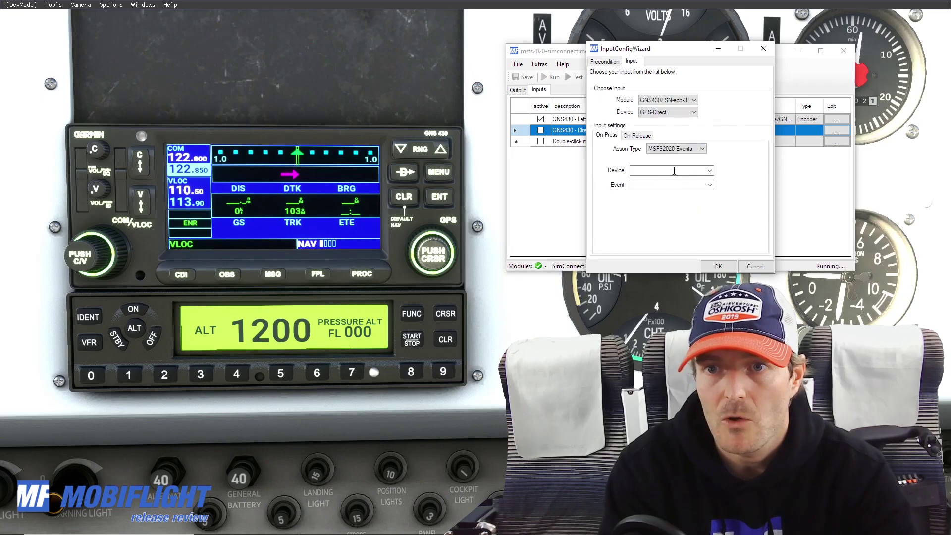
left_click(709, 171)
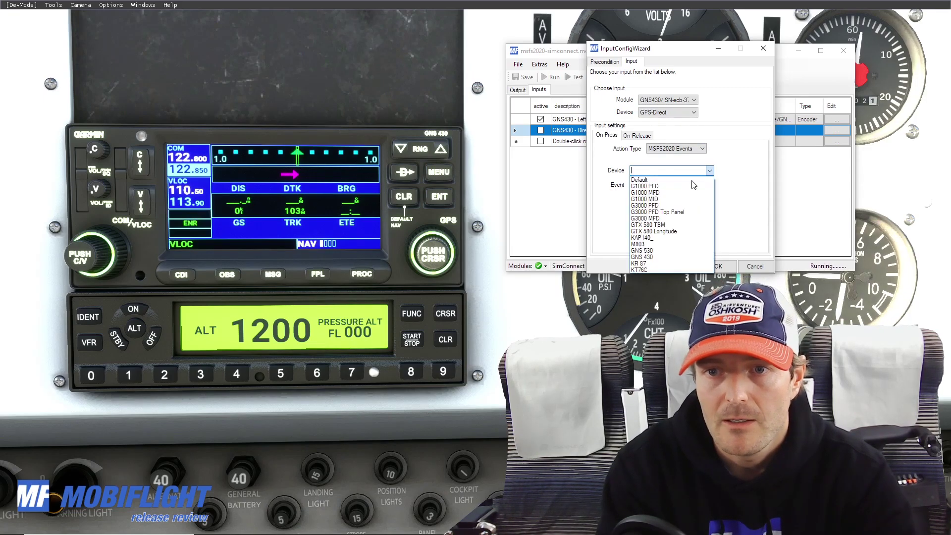
left_click(666, 257)
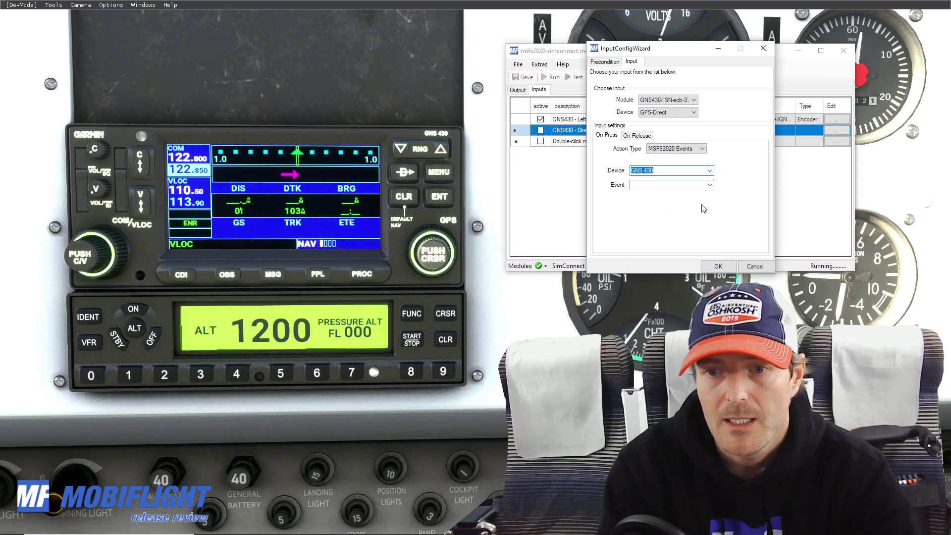
left_click(709, 185)
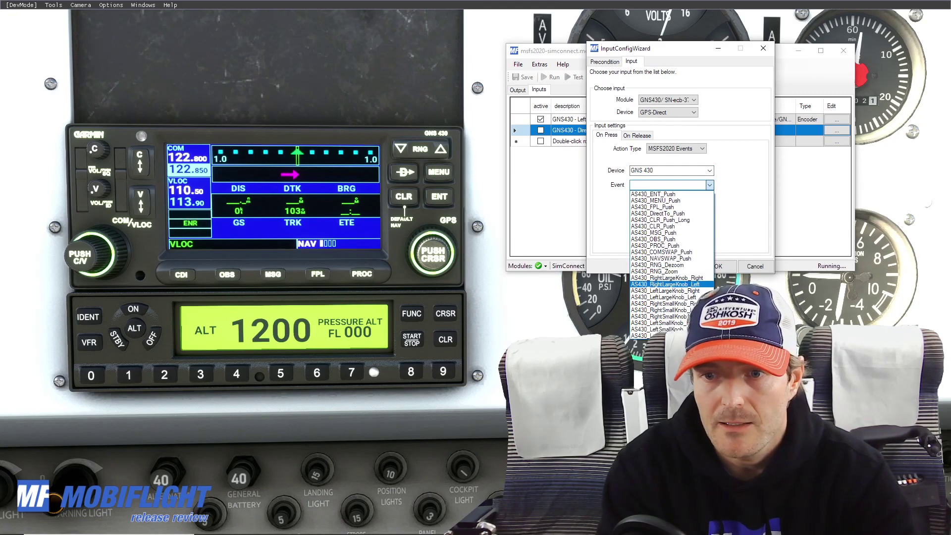
left_click(668, 213)
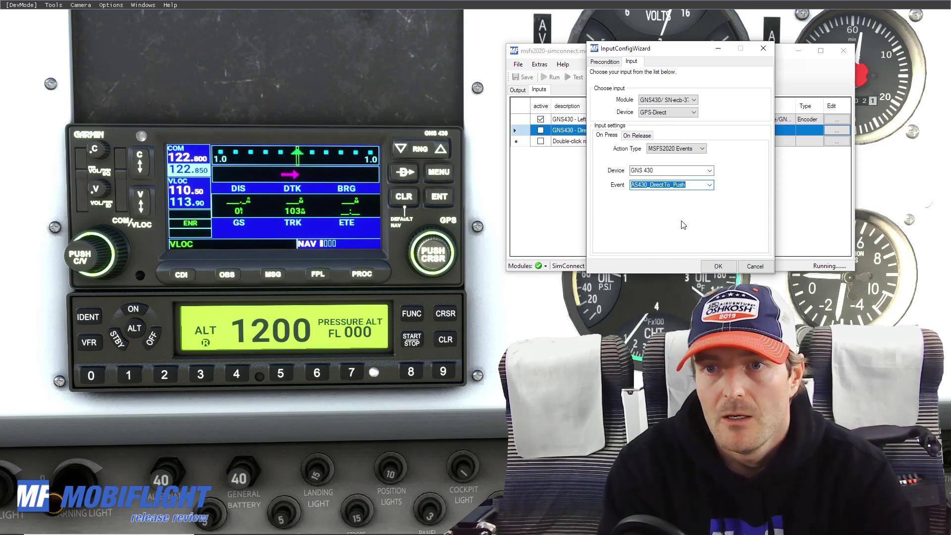
left_click(716, 267)
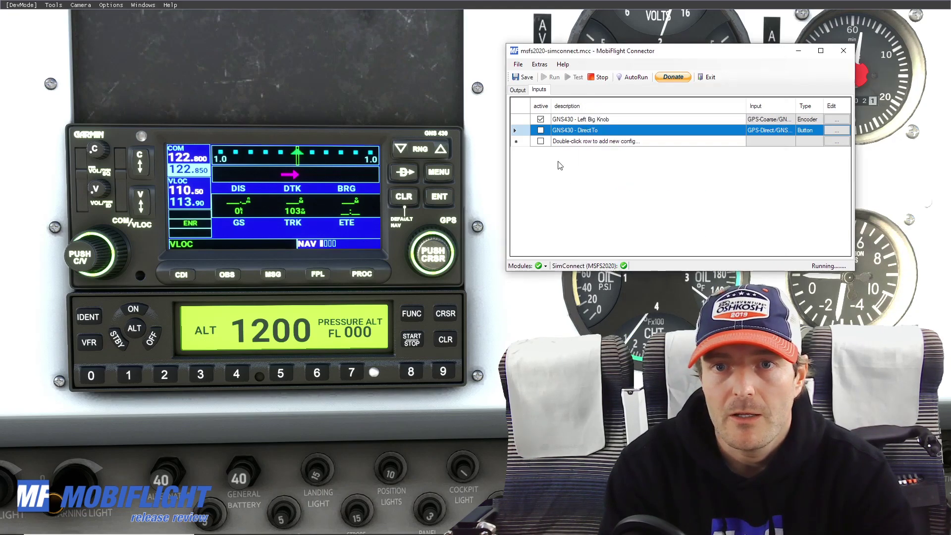
Tick the active box of the GNS430 - DirectTo row and select that entry
left_click(566, 141)
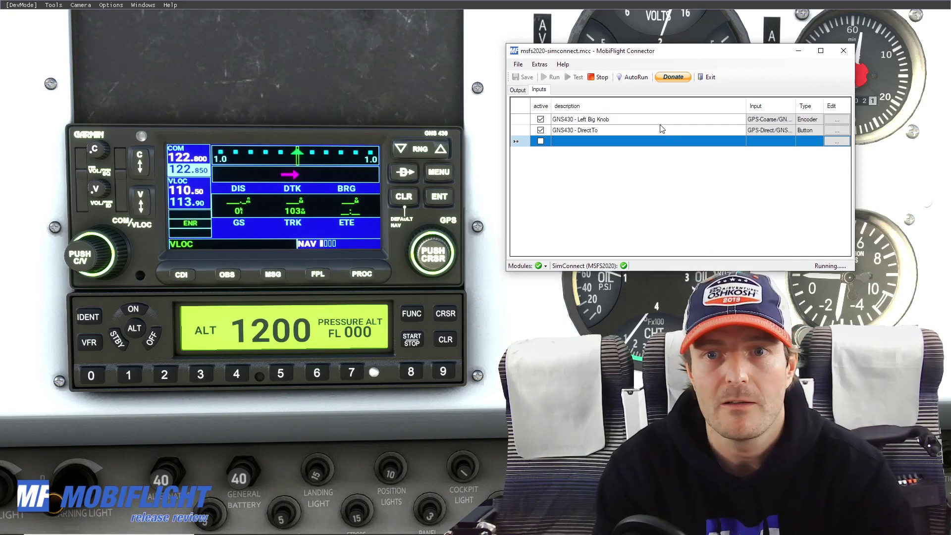
left_click(637, 130)
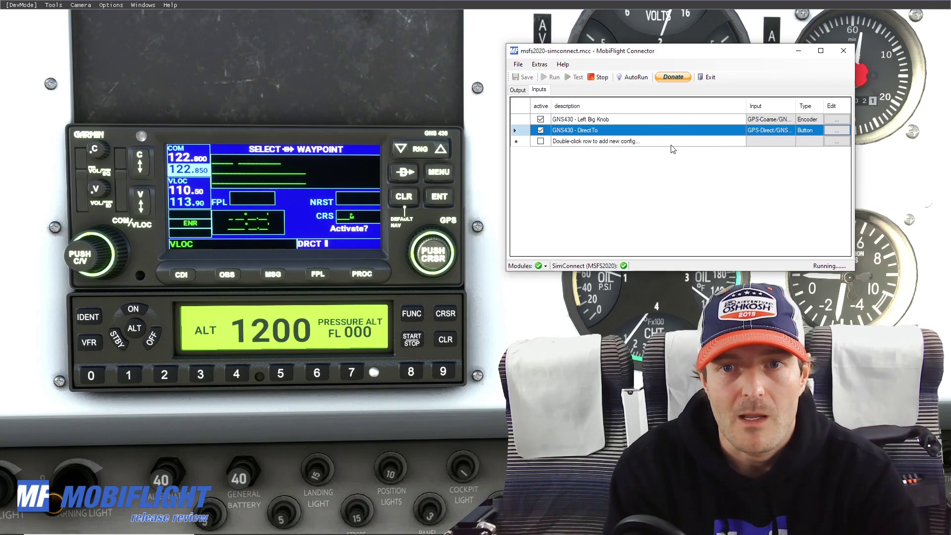
left_click(836, 130)
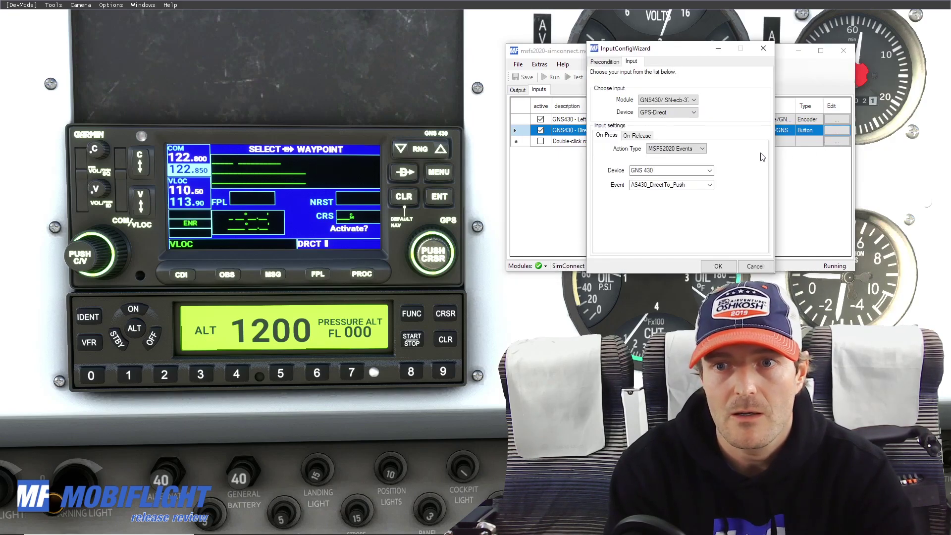
left_click(707, 171)
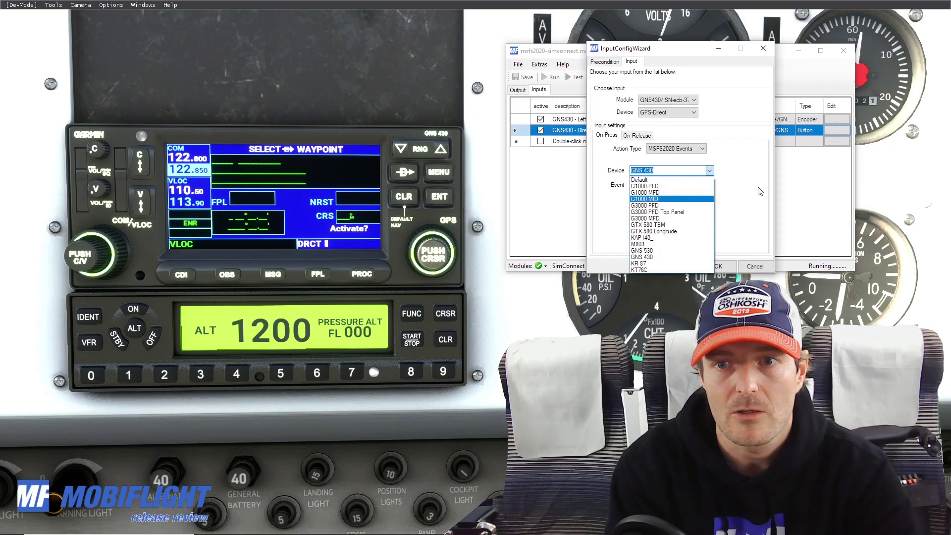
left_click(719, 185)
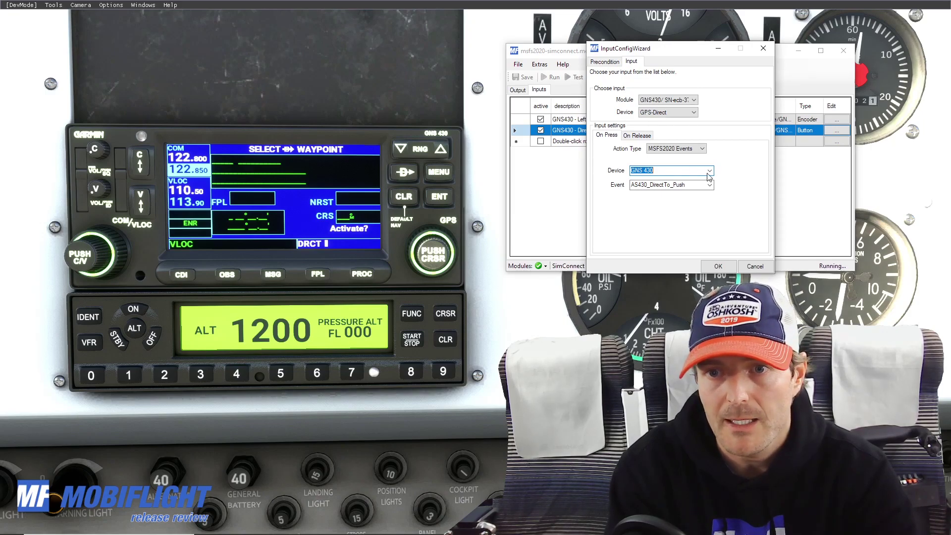
left_click(708, 173)
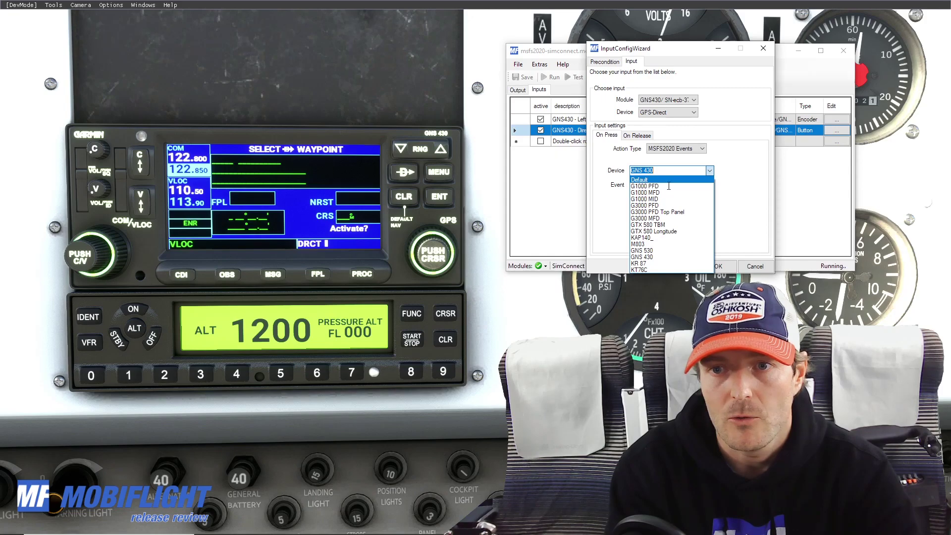
left_click(653, 186)
left_click(709, 185)
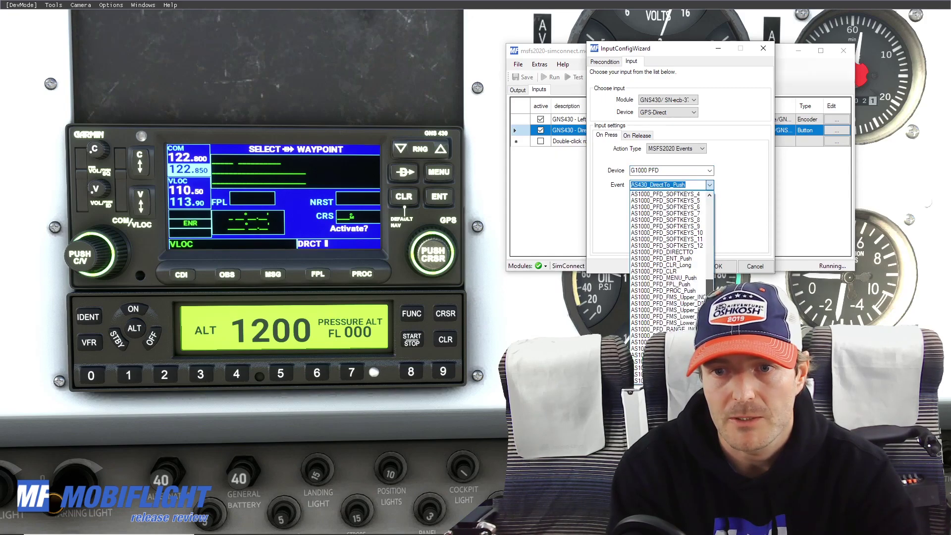
key("Escape")
left_click(754, 267)
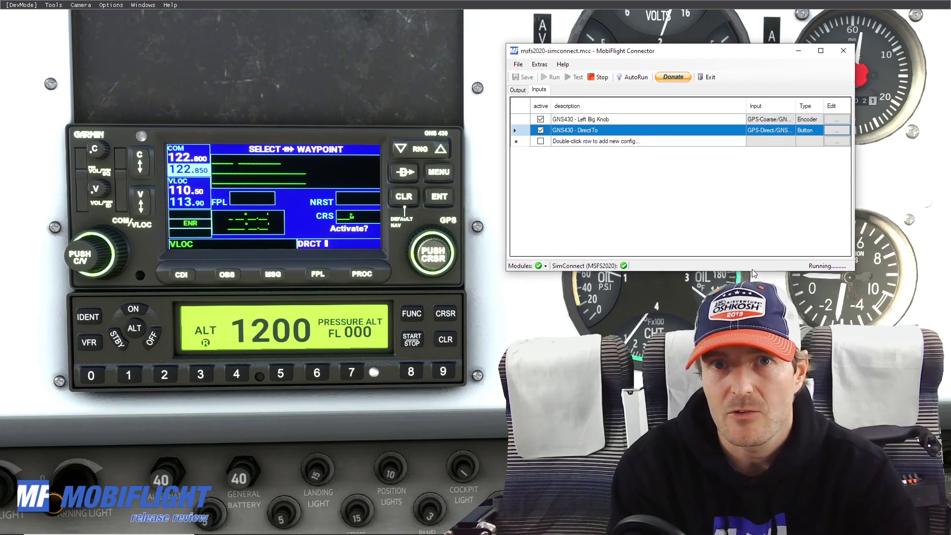